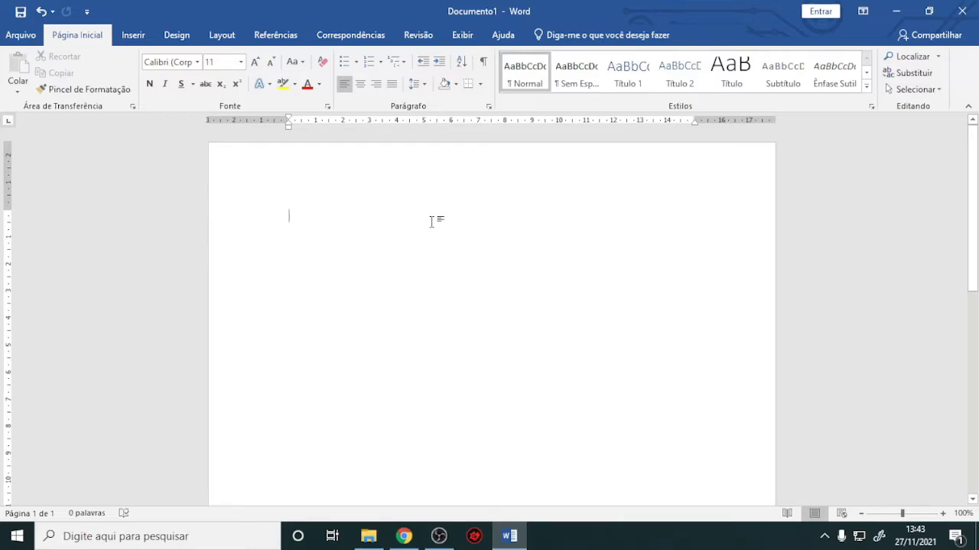
- Review the available insert, design, layout, references and mailings commands, returning to the home commands
left_click(132, 34)
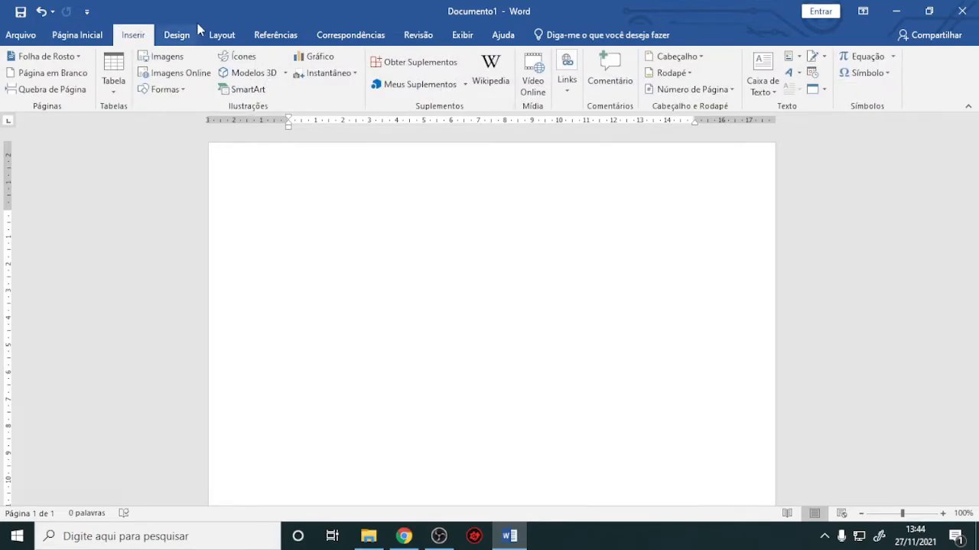
left_click(95, 35)
left_click(177, 35)
left_click(79, 36)
left_click(144, 36)
left_click(184, 36)
left_click(224, 37)
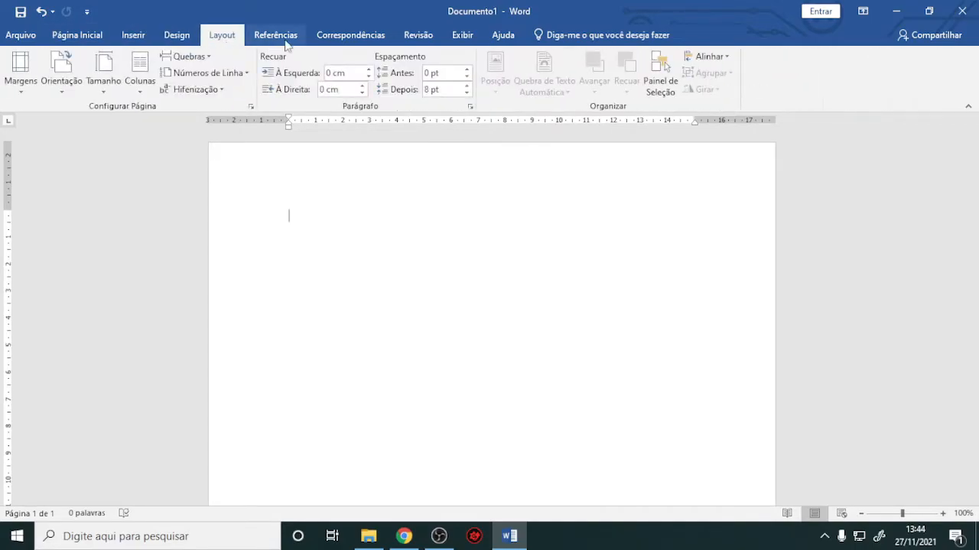
left_click(294, 38)
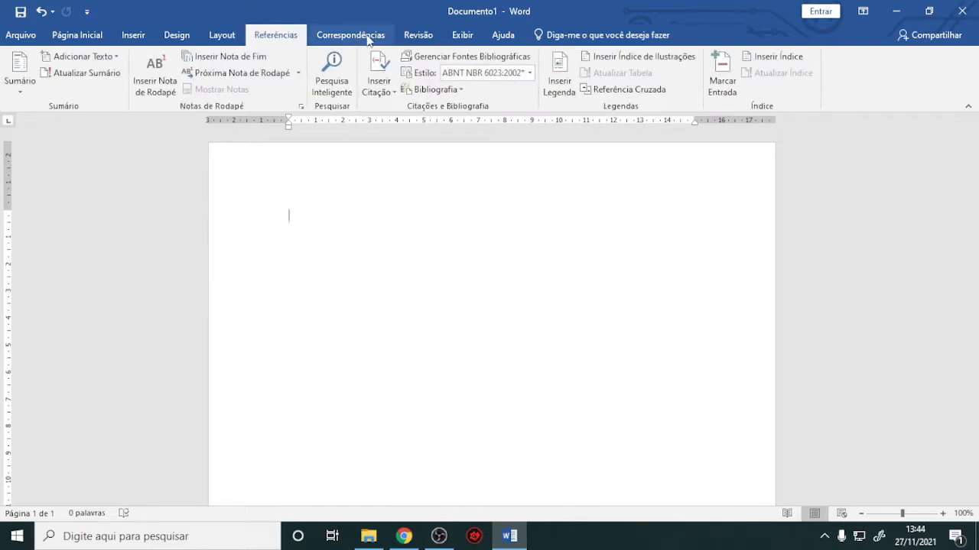
left_click(366, 36)
left_click(94, 35)
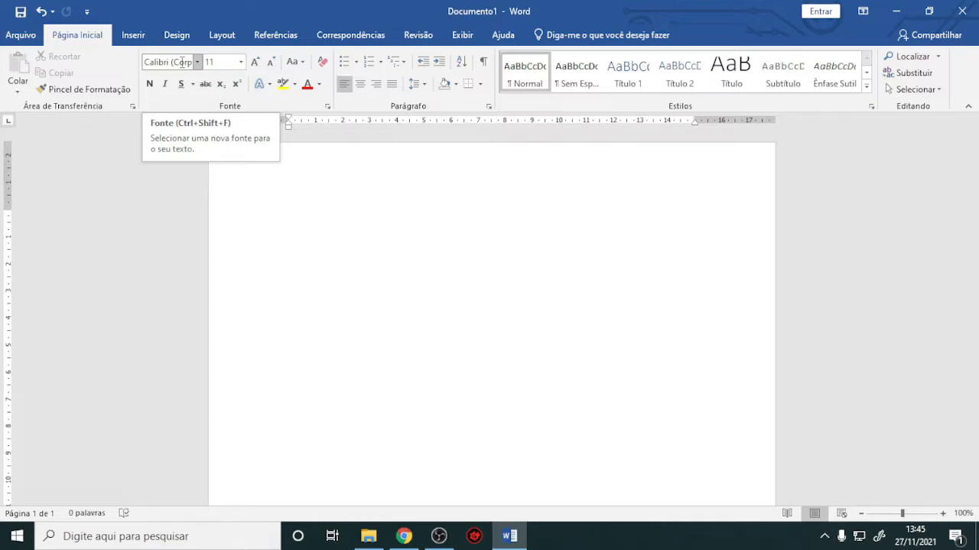
- Examine the line spacing choices and the document's file information, leaving both without changes
left_click(413, 84)
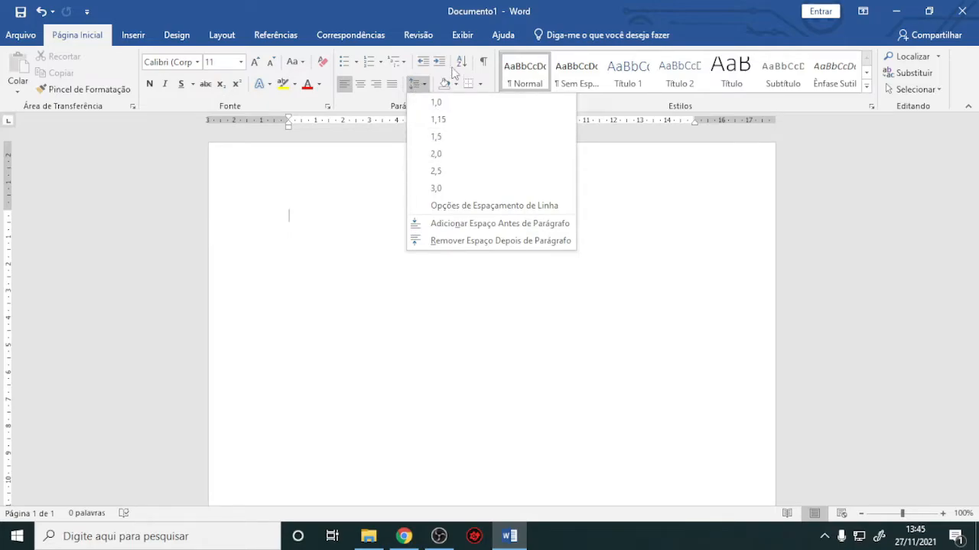
left_click(375, 165)
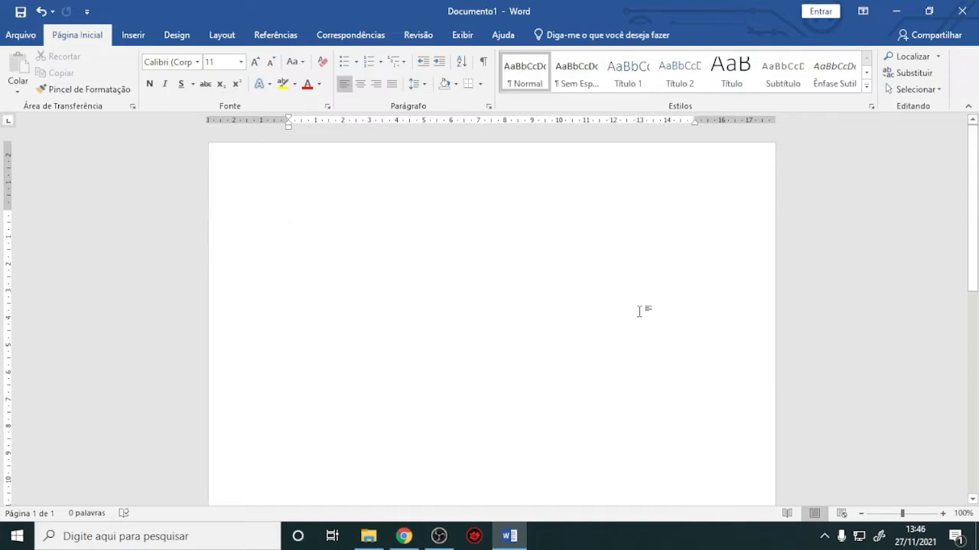
left_click(21, 35)
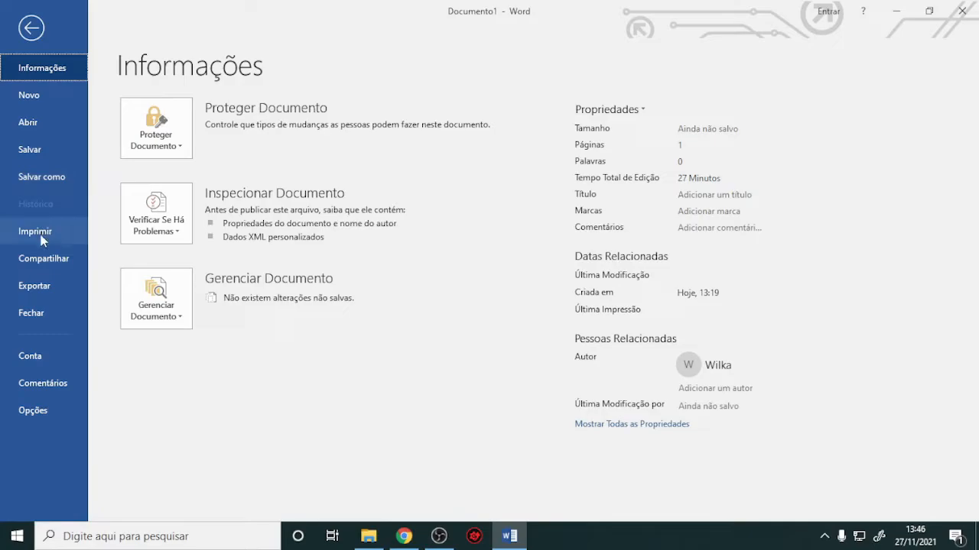
left_click(30, 29)
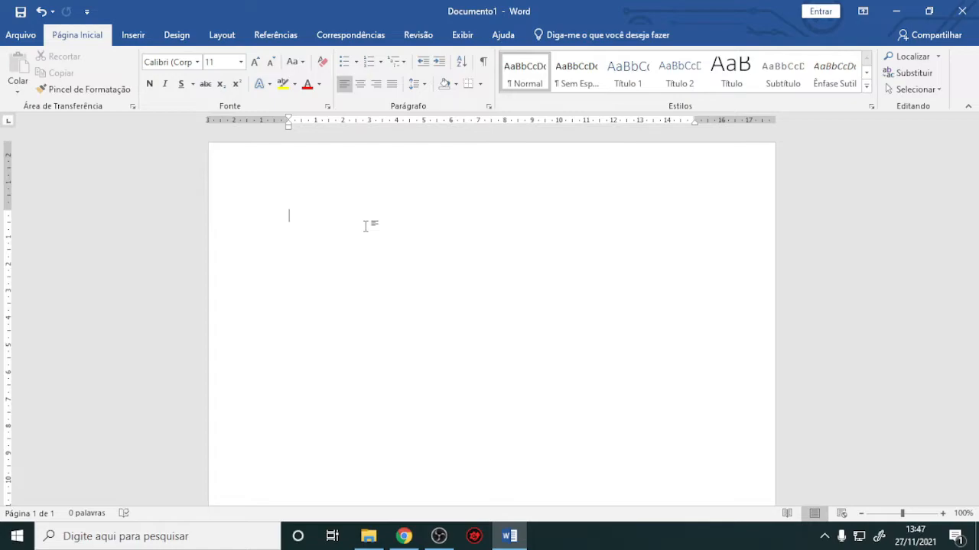
- Generate two paragraphs of three sentences of sample text with the formula =rand(2,3)
type("=rand(")
type("2,3)")
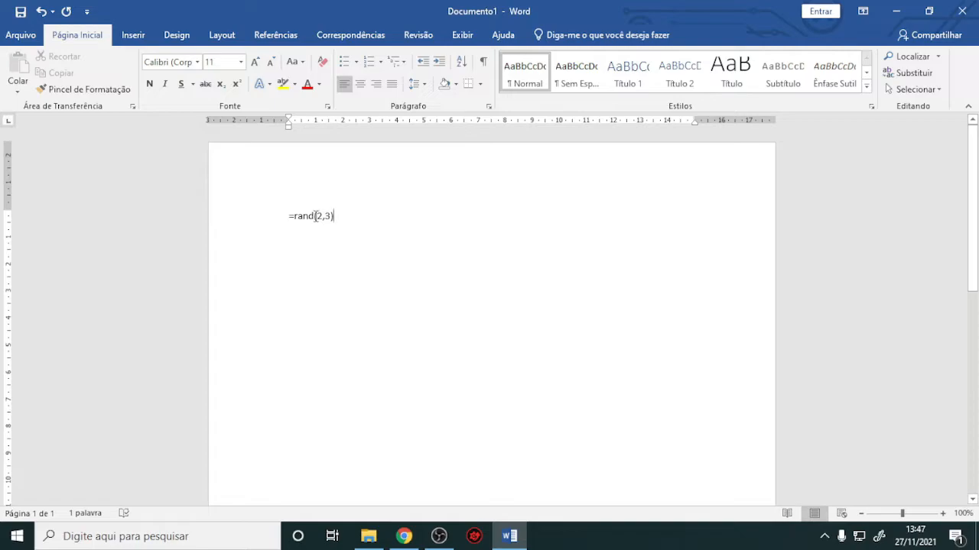
left_click_drag(315, 217, 325, 218)
left_click(375, 221)
left_click_drag(326, 217, 329, 222)
left_click(344, 220)
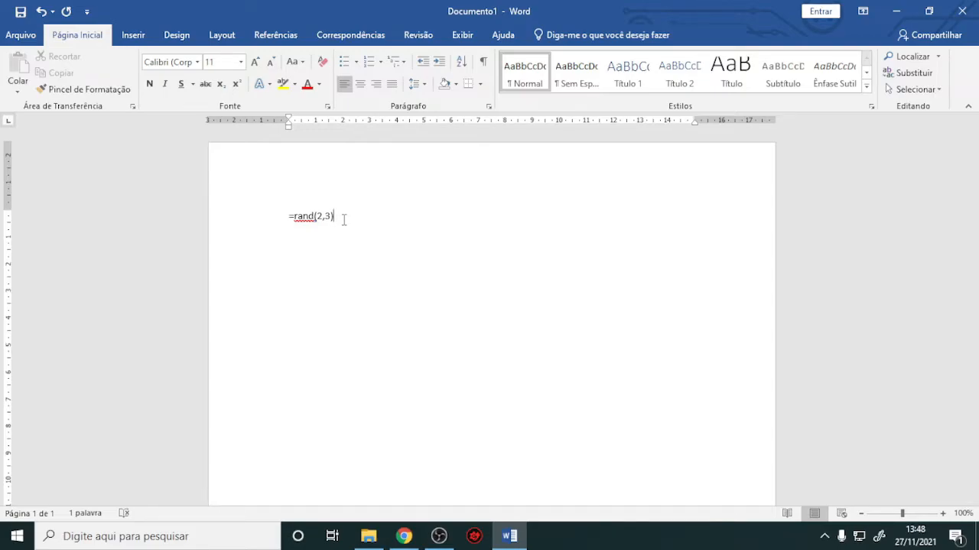
key("Return")
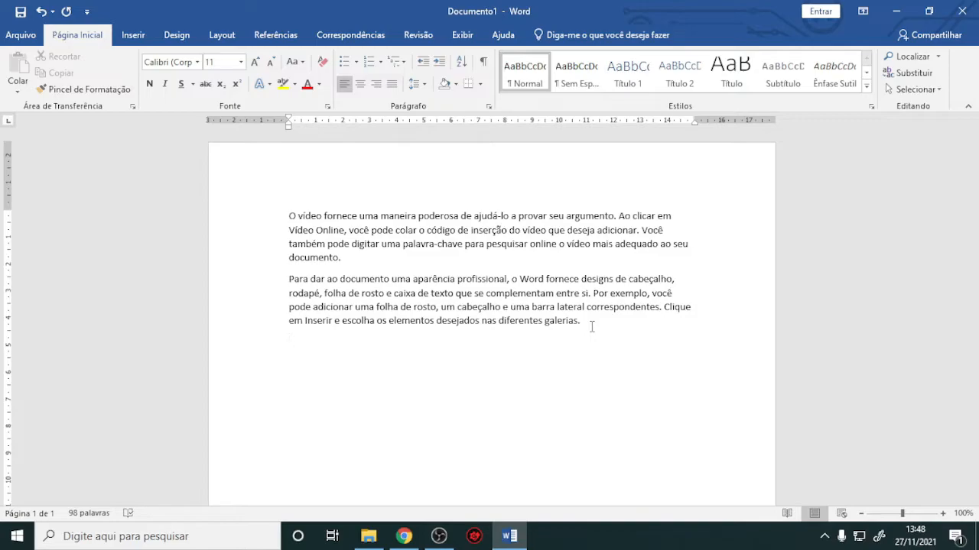
- Colour the text of both sample paragraphs red and highlight it in yellow
left_click_drag(584, 327, 262, 194)
left_click(307, 84)
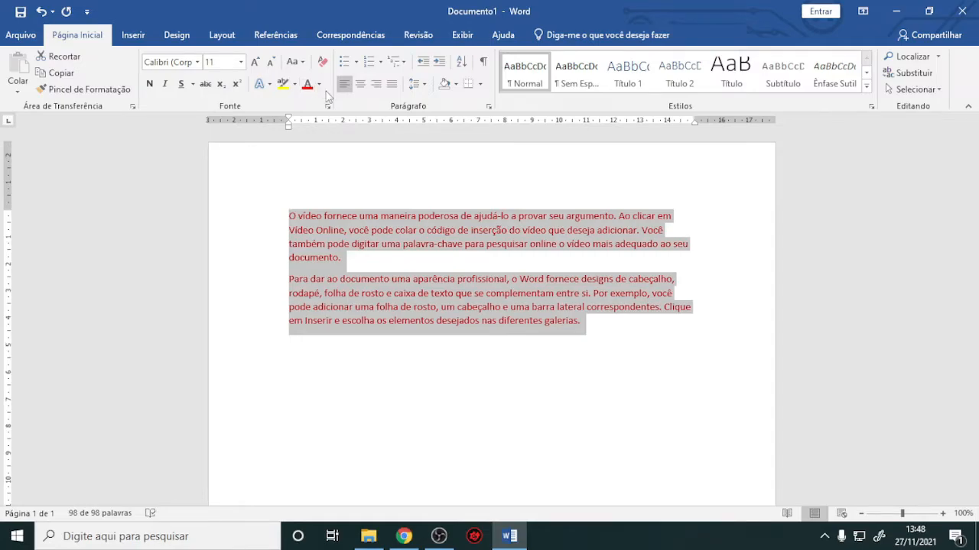
left_click(283, 85)
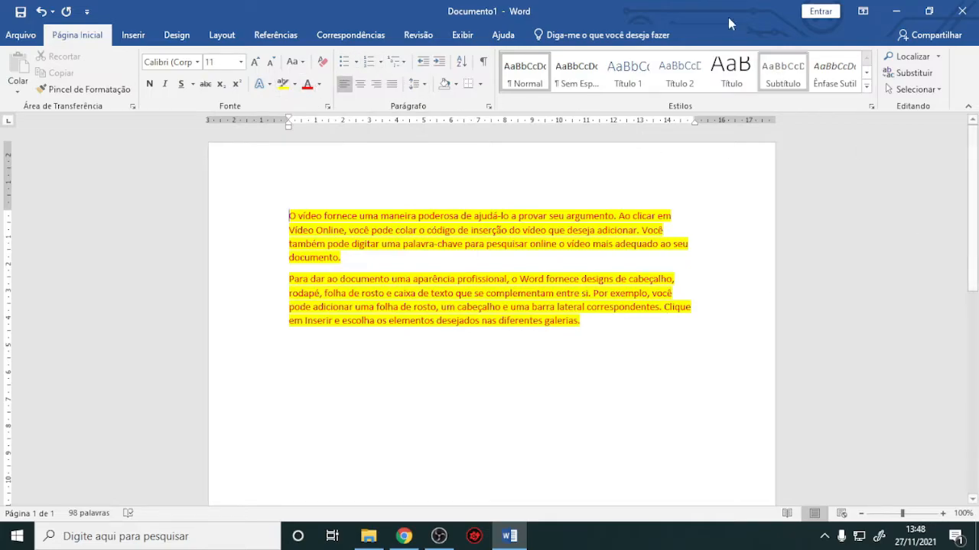
- Choose font size 16 at the start of the first paragraph, and centre that paragraph after trying justified alignment
left_click(241, 62)
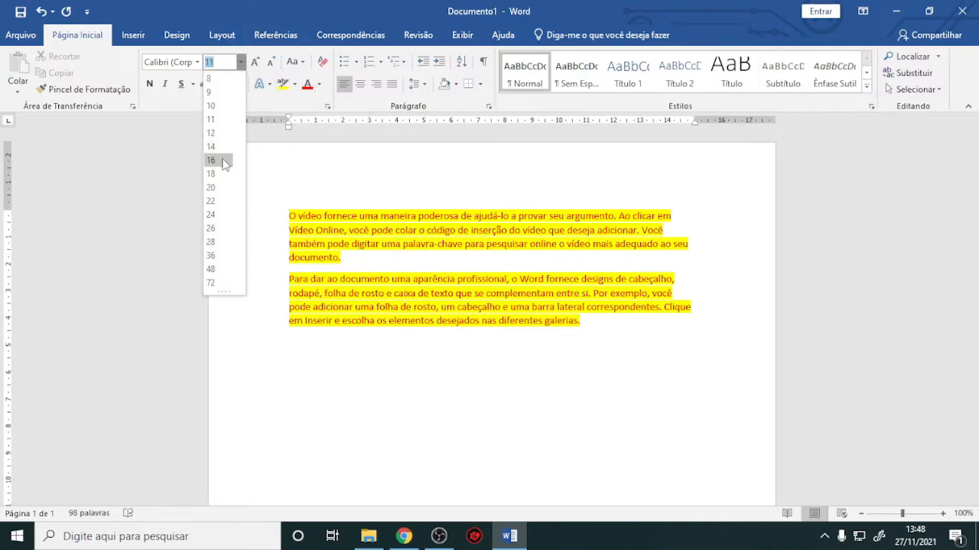
left_click(224, 165)
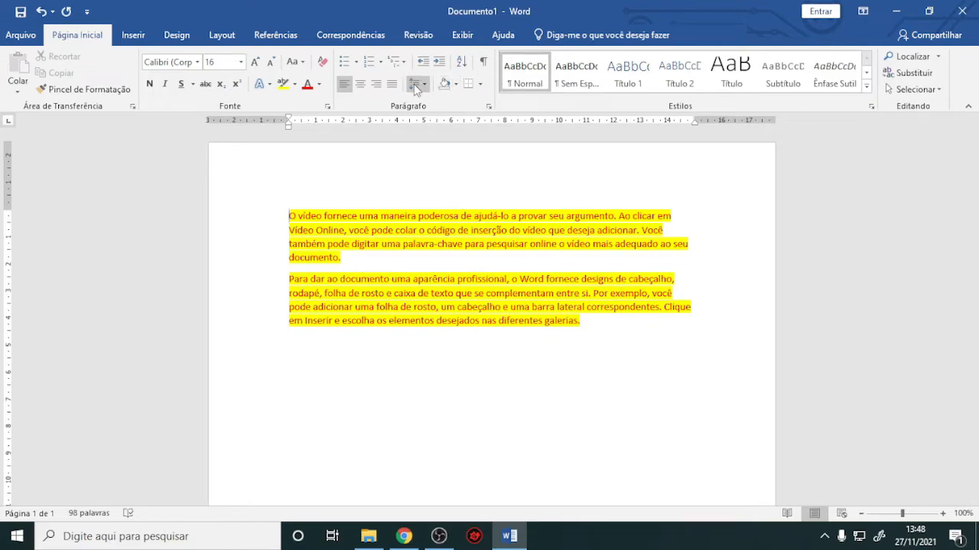
left_click(392, 84)
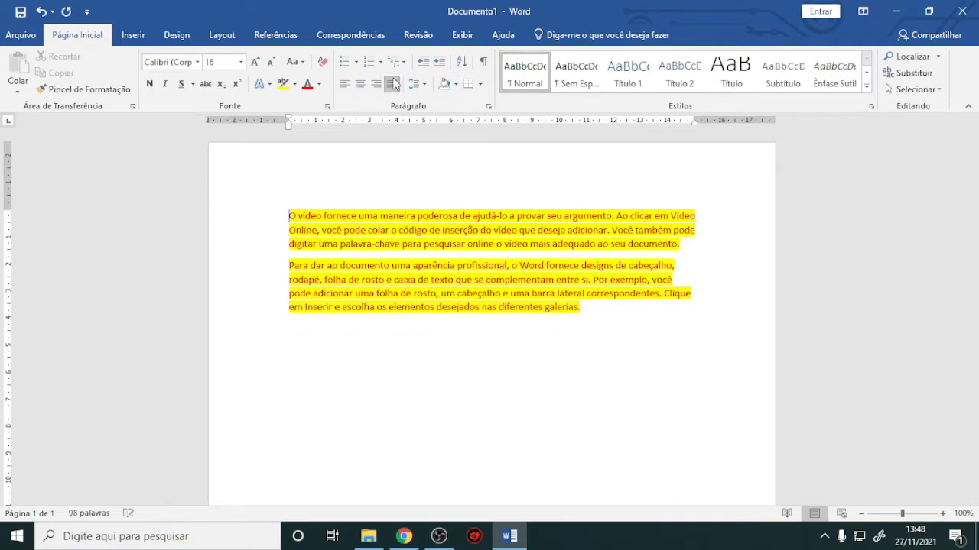
left_click(360, 85)
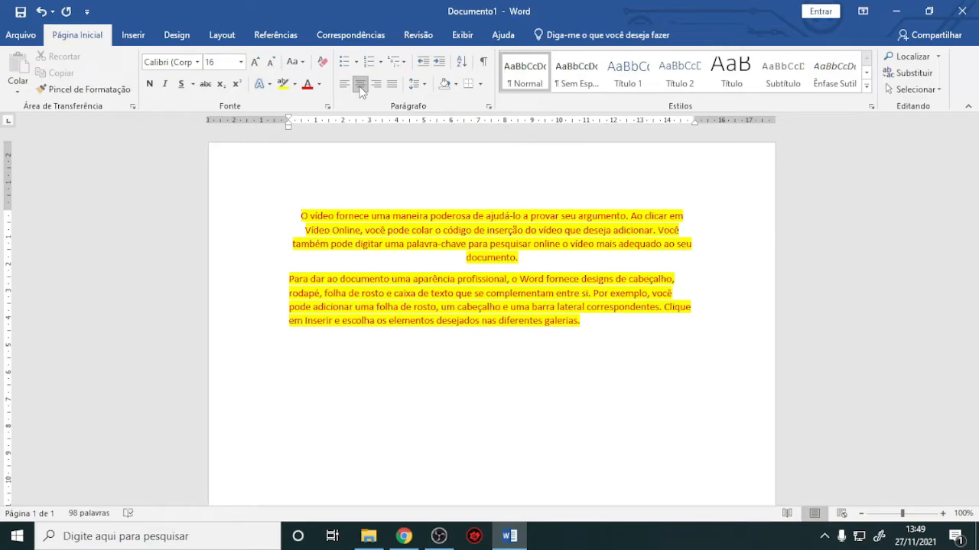
- Enlarge the font of the entire text through sizes 12, 13 and 14 up to 16
key("ctrl+a")
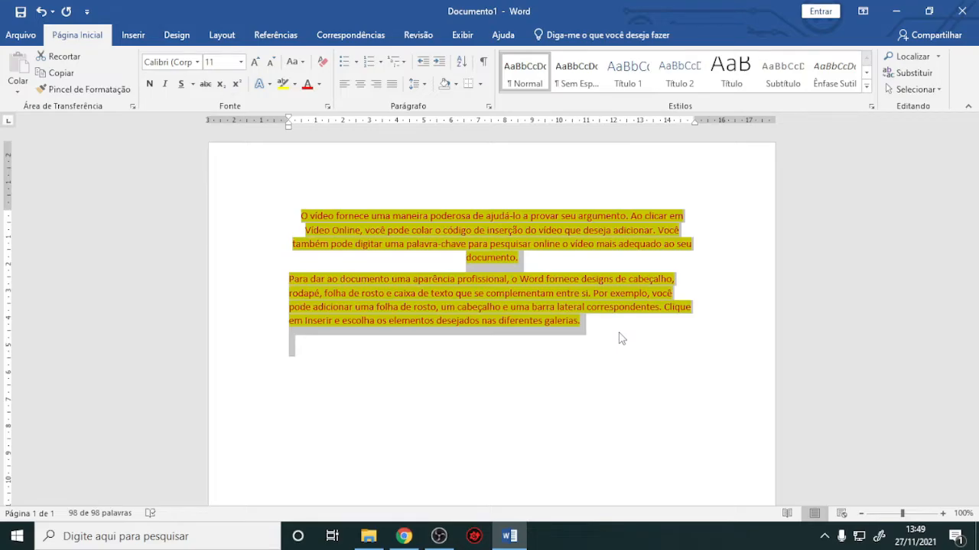
key("ctrl+]")
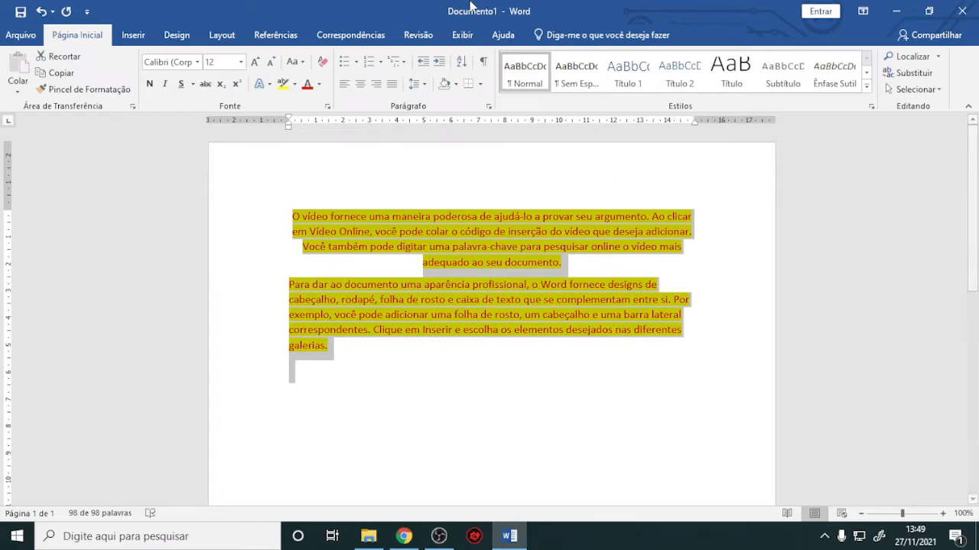
left_click(226, 62)
type("13")
key("Return")
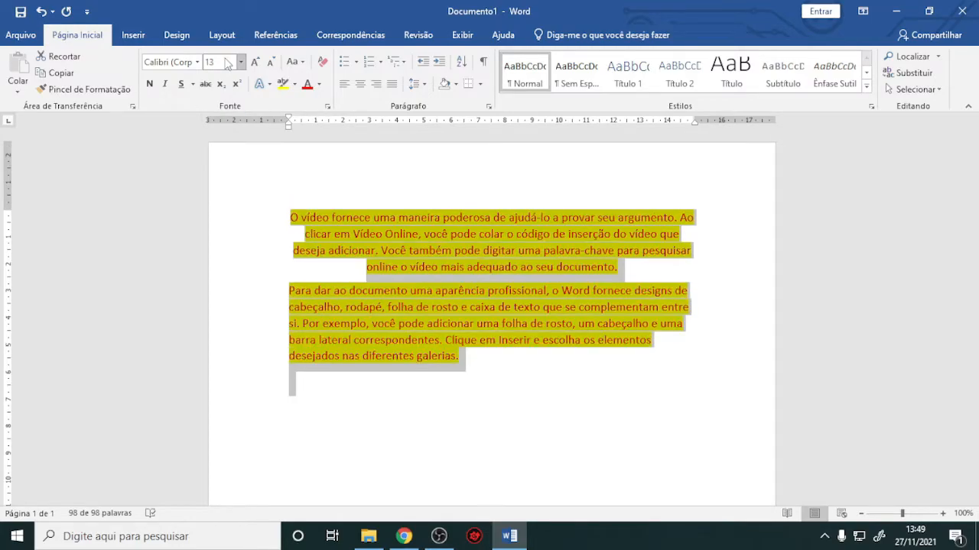
key("ctrl+]")
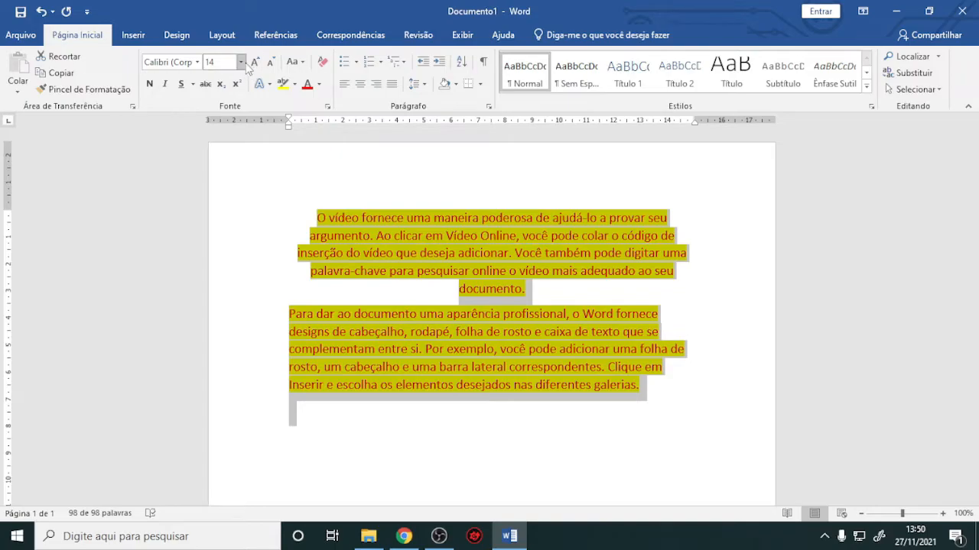
left_click(243, 62)
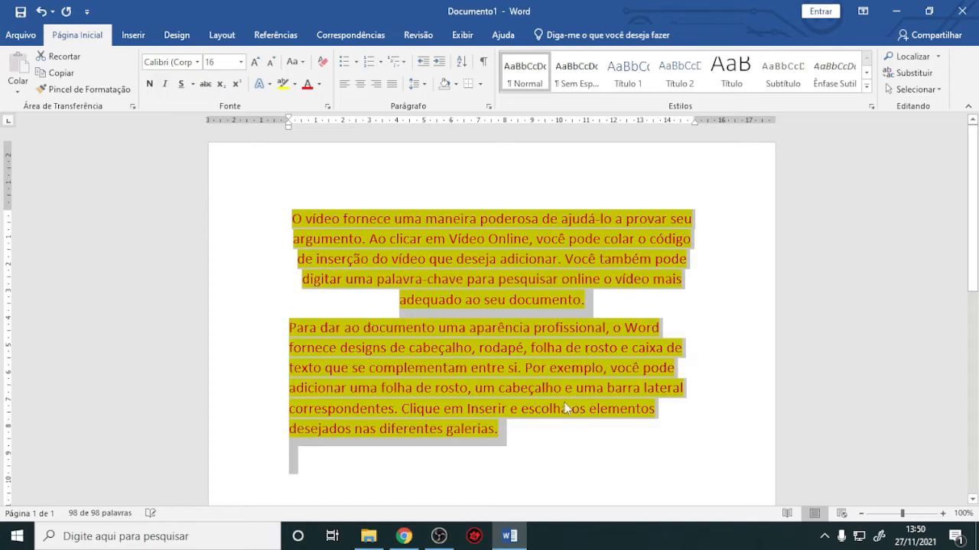
left_click(543, 440)
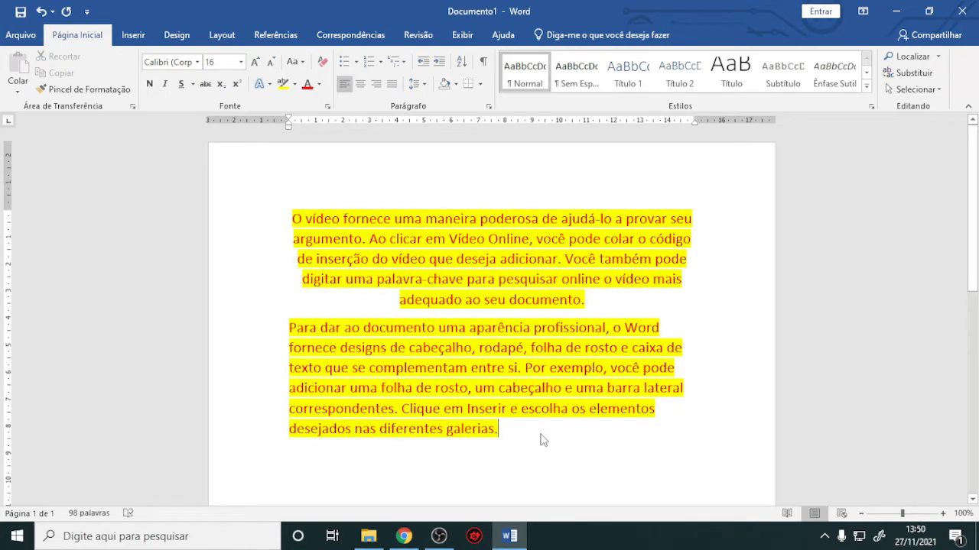
- Reduce the font size of the entire text one point at a time to 13
key("ctrl+a")
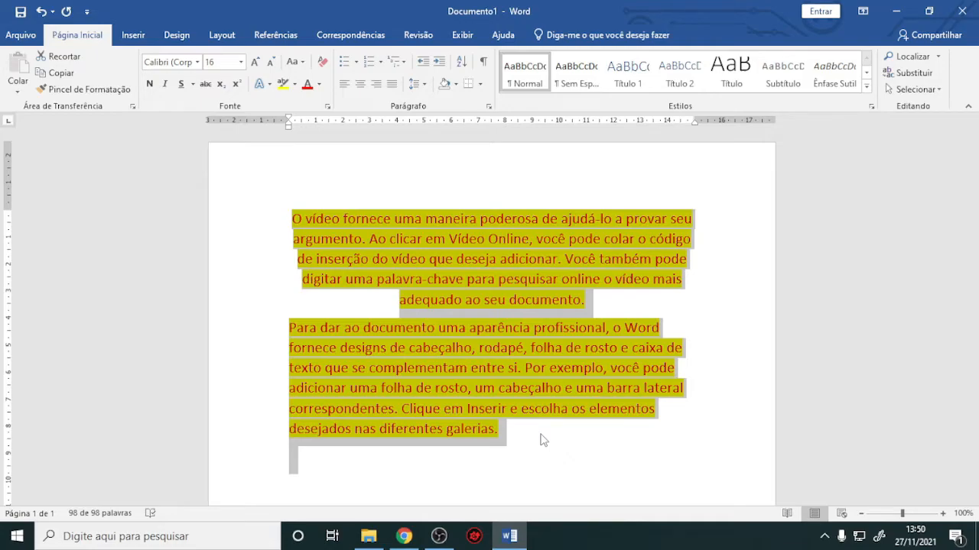
key("ctrl+bracketleft")
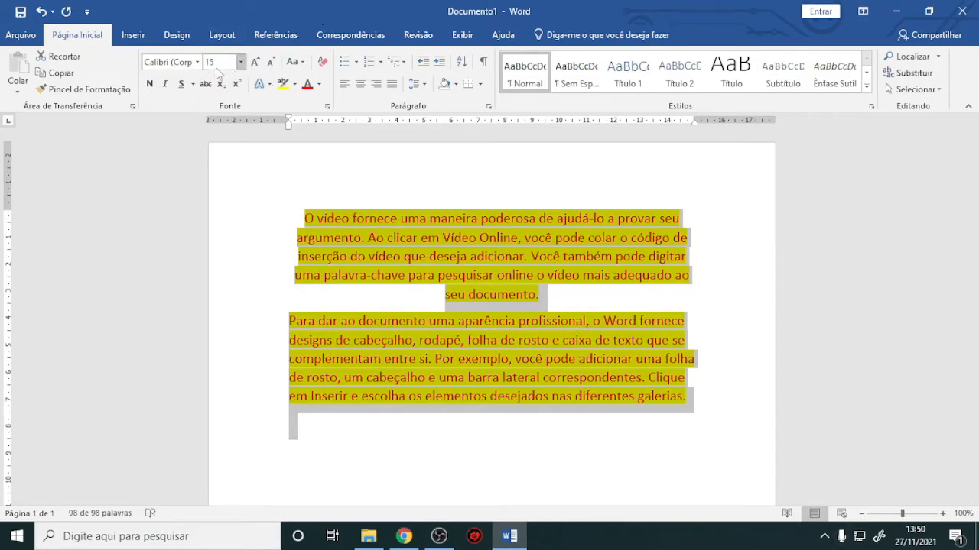
key("ctrl+bracketleft")
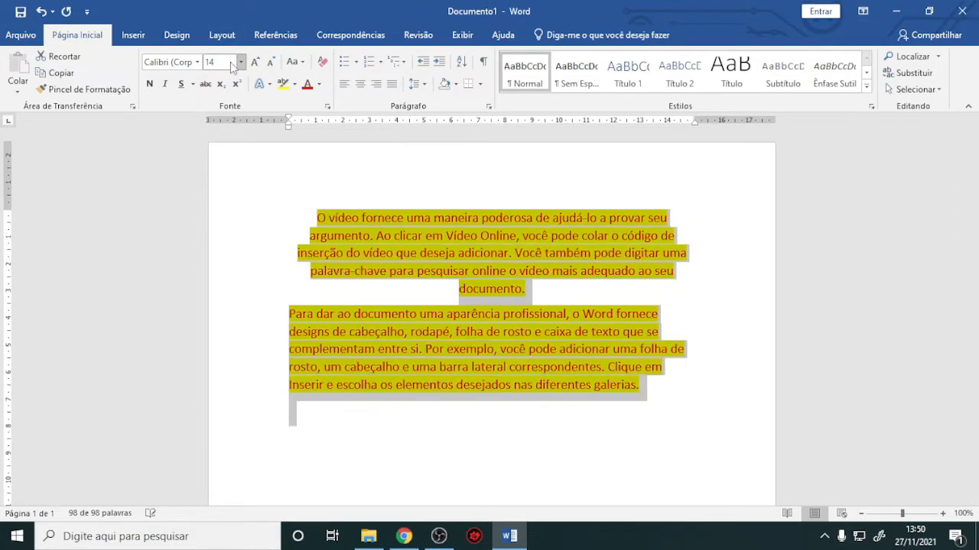
key("ctrl+bracketleft")
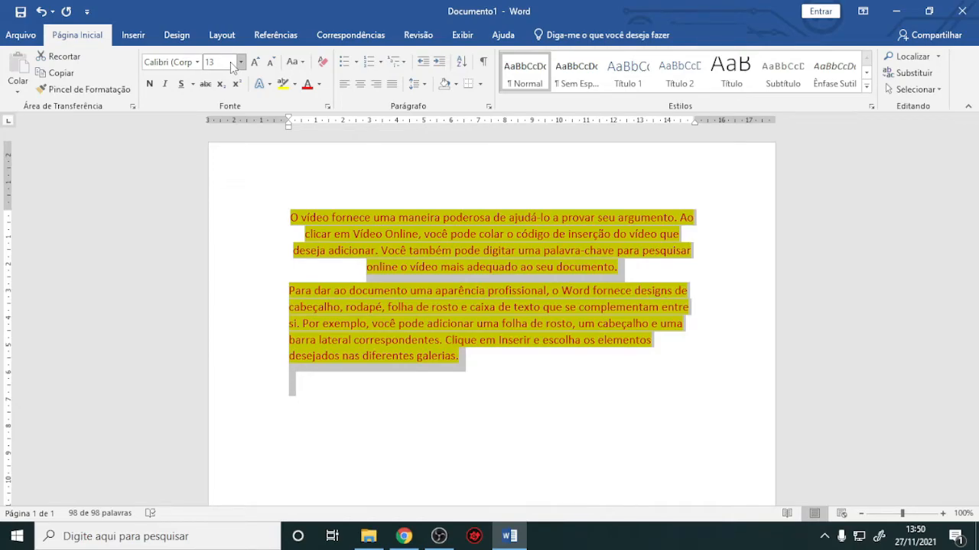
left_click(462, 358)
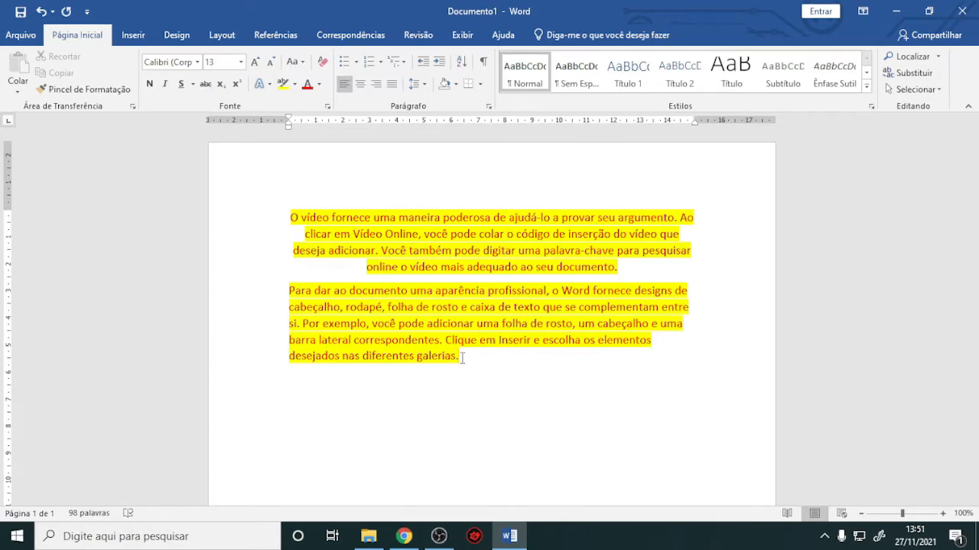
- Delete the closing words "diferentes galerias." from the end of the second paragraph
key("BackSpace")
key("ctrl+BackSpace")
key("ctrl+BackSpace")
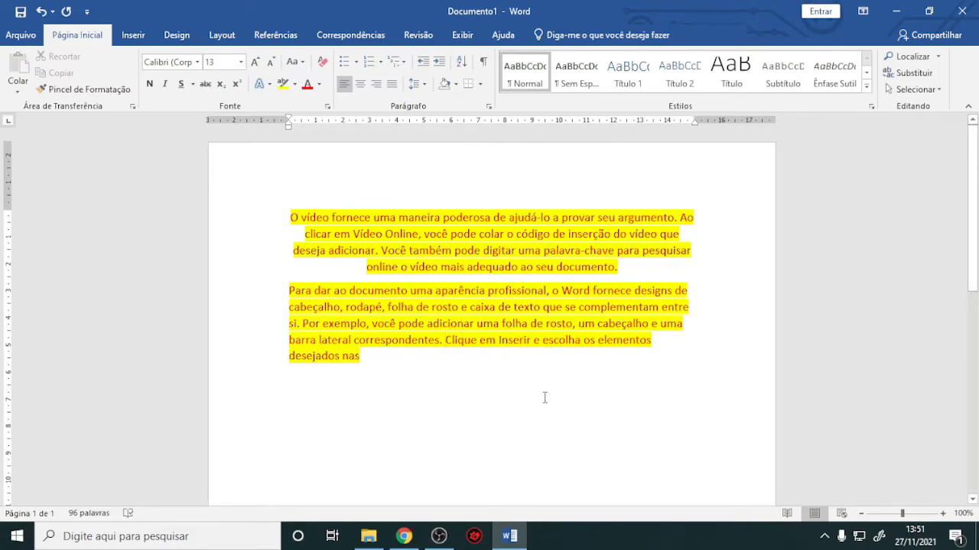
- Delete the words "Clique em Inserir" following "correspondentes." in the second paragraph, one word at a time
key("ctrl+Delete")
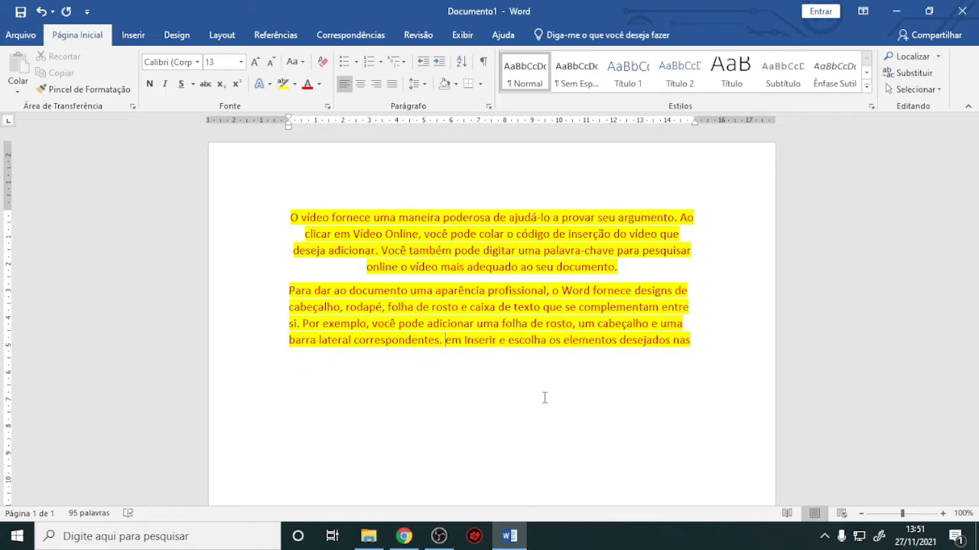
key("ctrl+Delete")
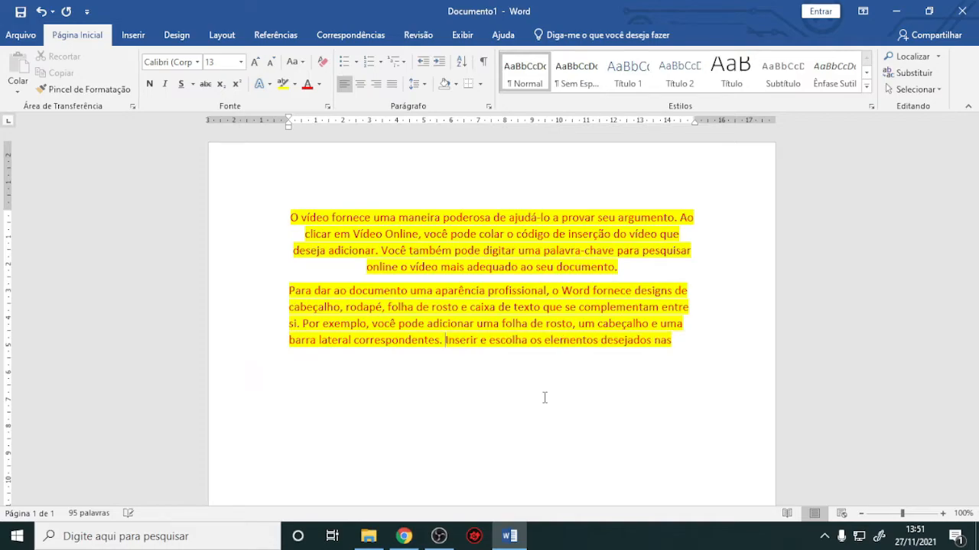
key("ctrl+Delete")
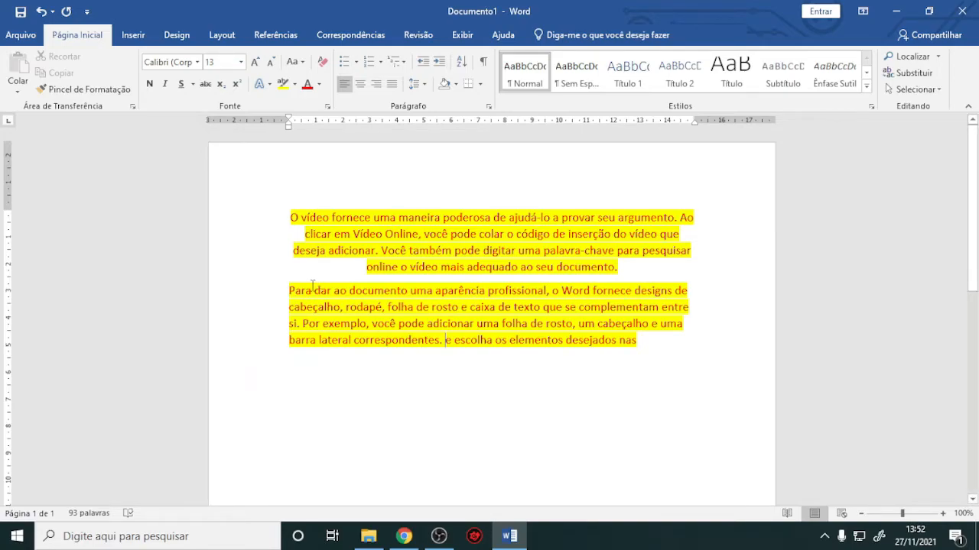
- Look up the word "rodapé" from the second paragraph with Pesquisa Inteligente
left_click(287, 290)
left_click_drag(290, 291, 380, 313)
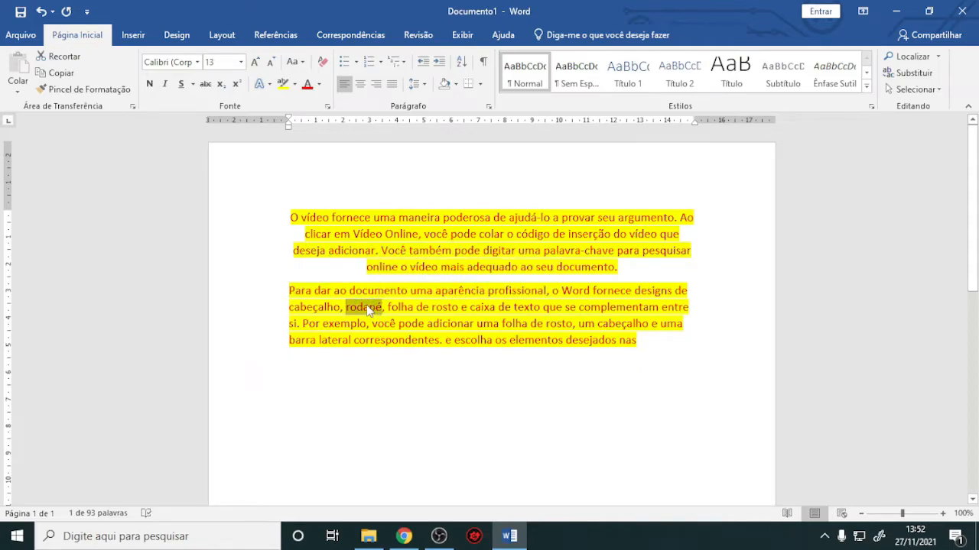
left_click(368, 309)
right_click(363, 309)
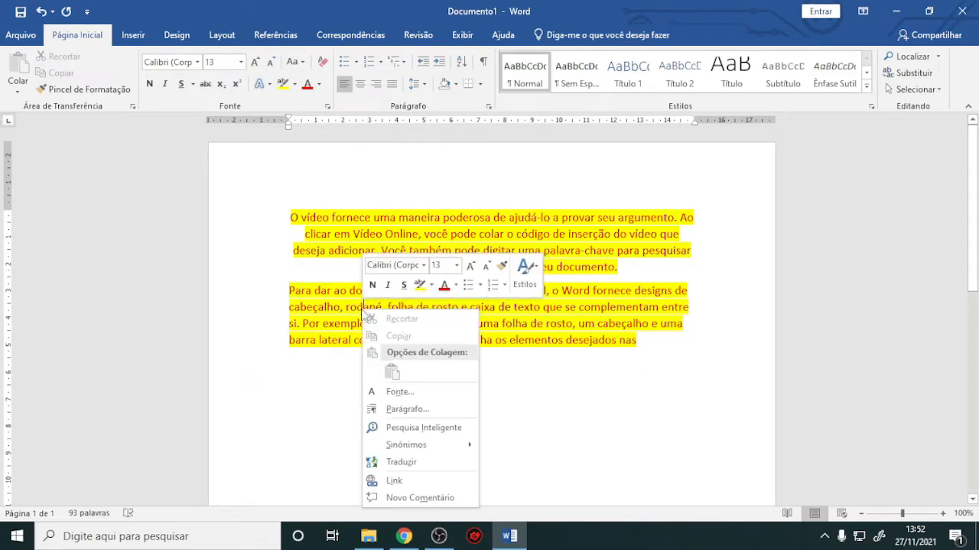
left_click(417, 429)
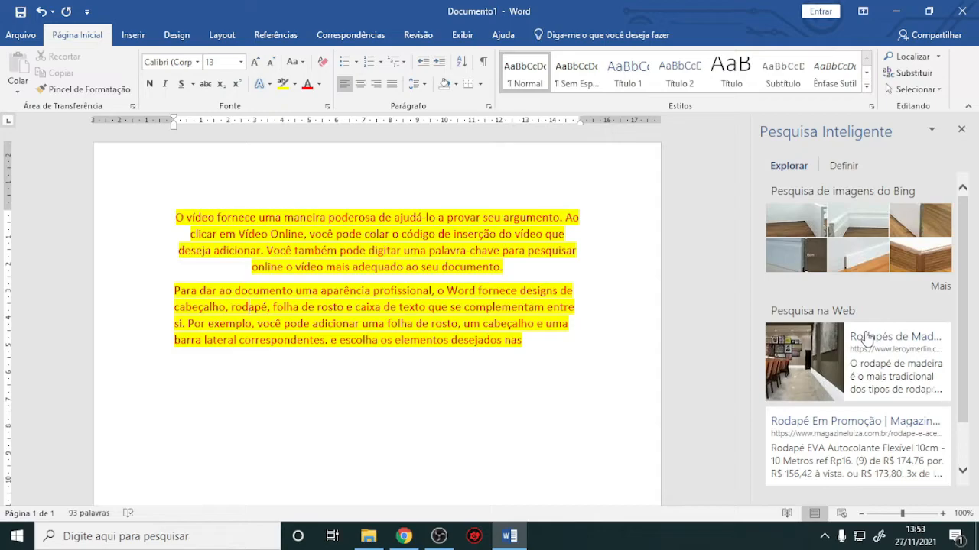
- Close the Pesquisa Inteligente results and insert a handwritten ink equation √4 below the second paragraph, followed by a new line
left_click(959, 131)
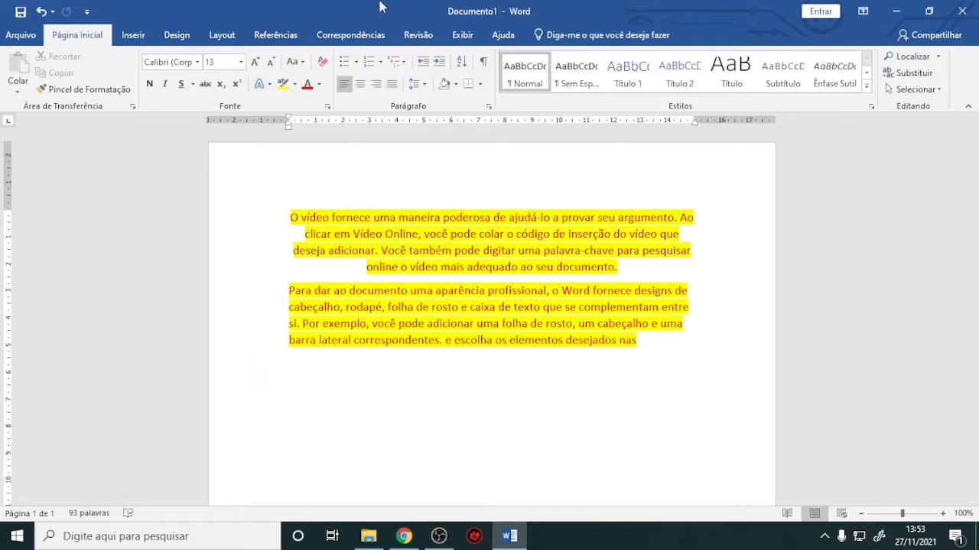
left_click(118, 34)
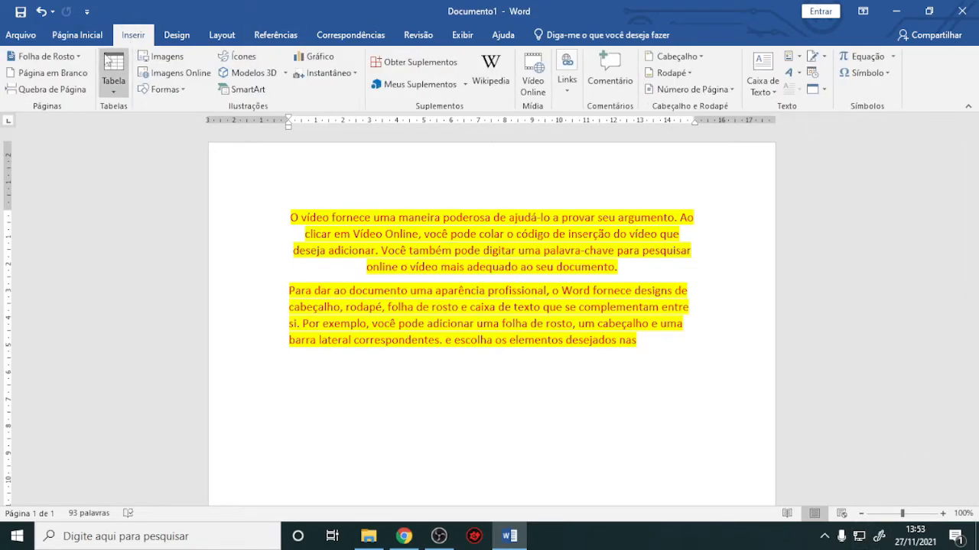
left_click(893, 56)
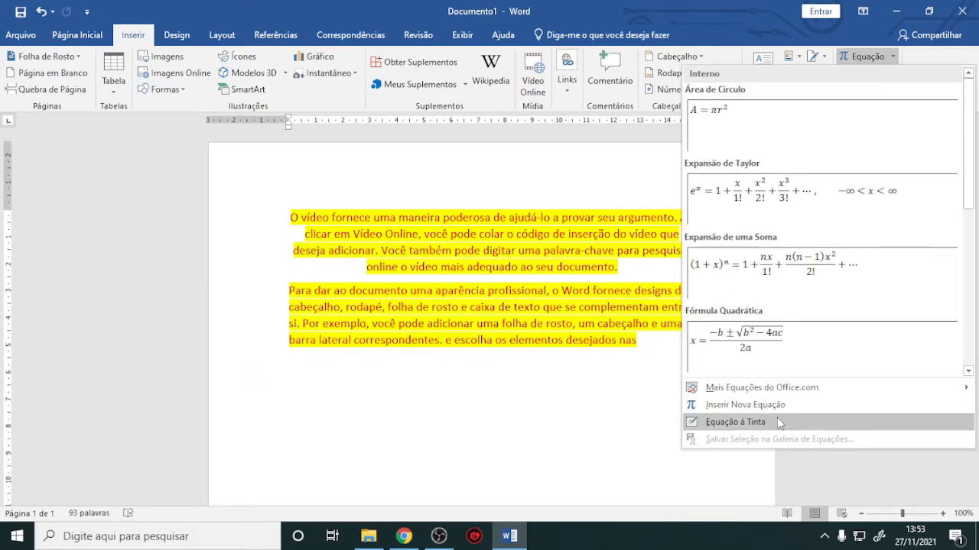
left_click(738, 422)
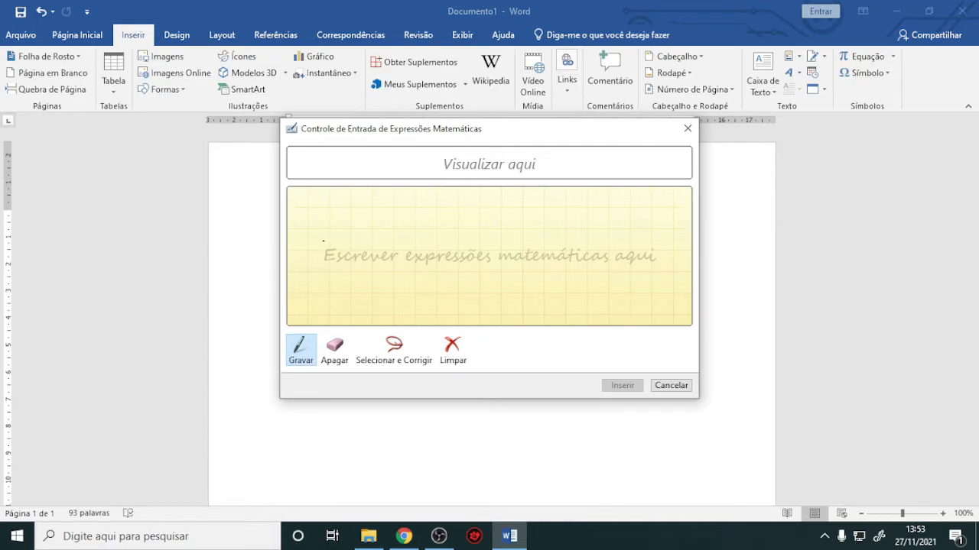
mouse_move(325, 240)
left_mouse_down()
mouse_move(336, 258)
mouse_move(348, 223)
mouse_move(386, 226)
mouse_move(361, 255)
mouse_move(375, 246)
mouse_move(374, 266)
left_mouse_up()
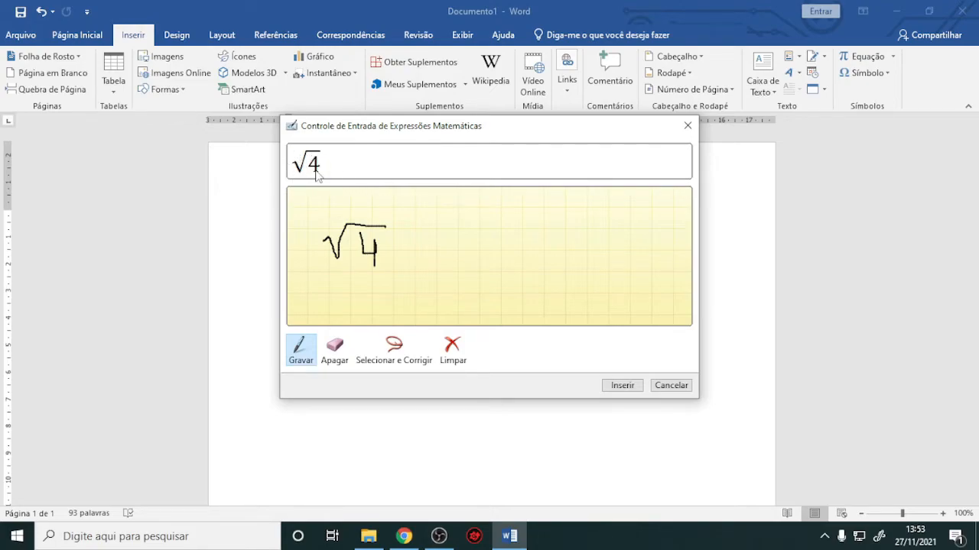
left_click(622, 386)
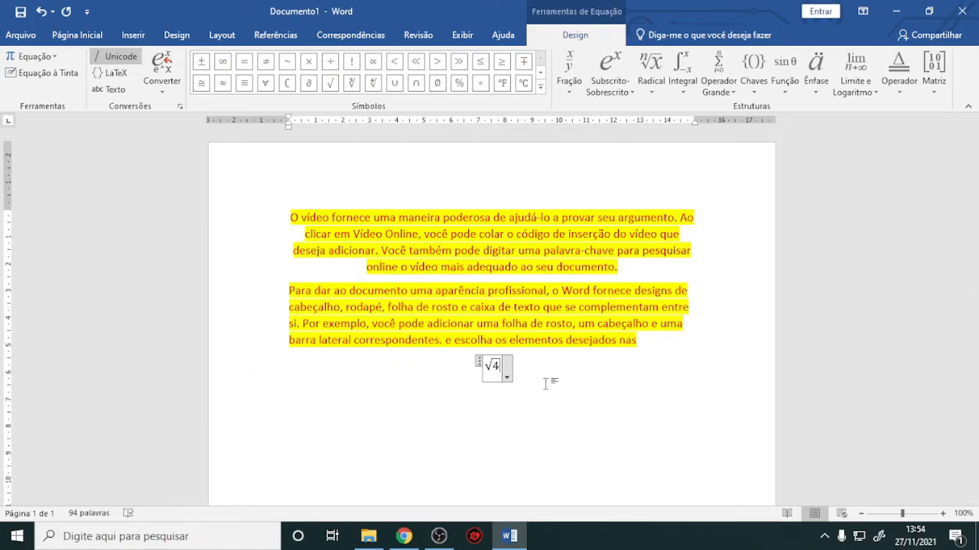
left_click(524, 365)
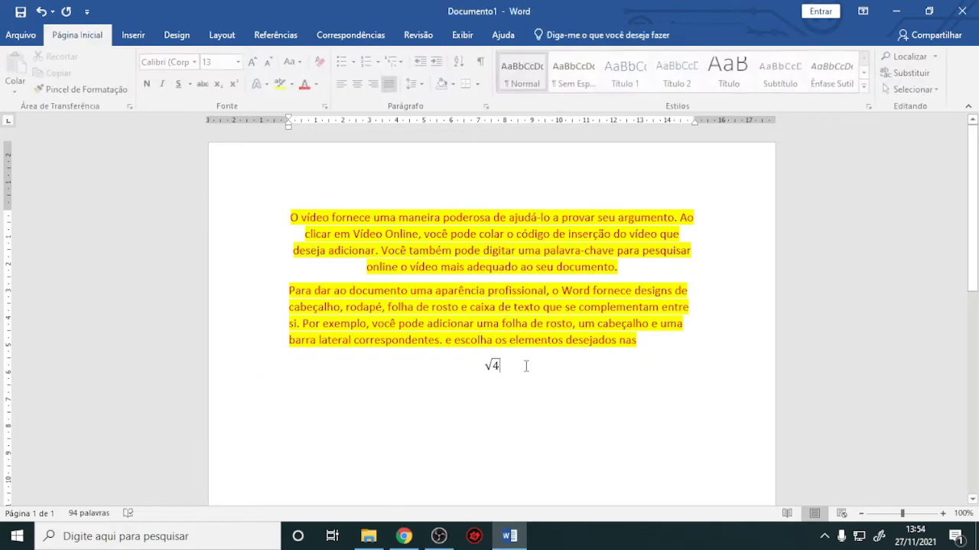
key("Return")
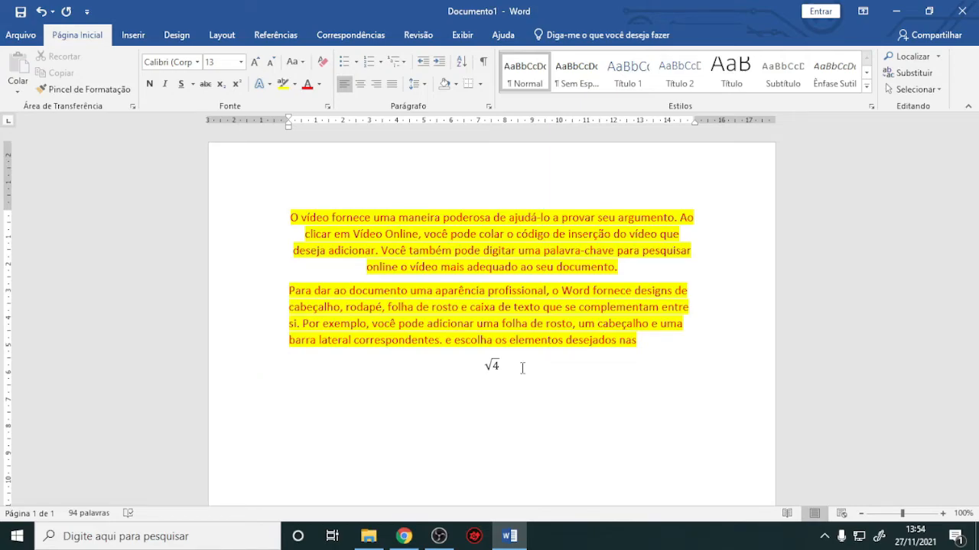
- Split the document window to view the text in two independently scrolled halves, and remove the split
key("ctrl+alt+s")
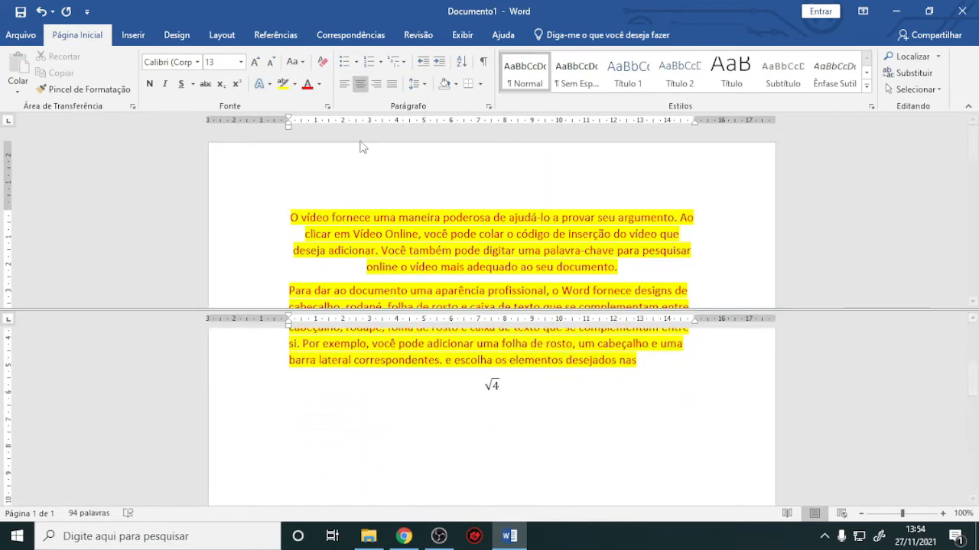
scroll(545, 425, "up", 2)
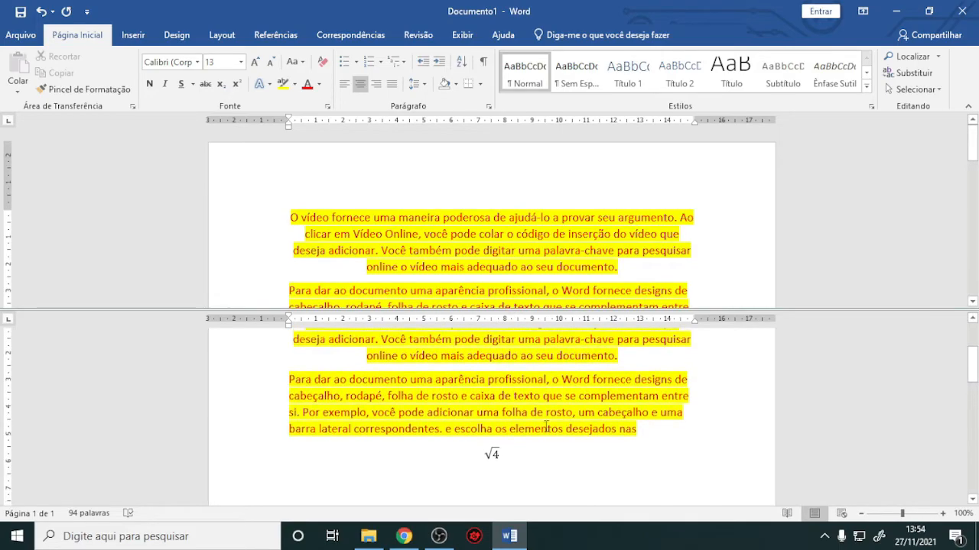
scroll(546, 426, "up", 2)
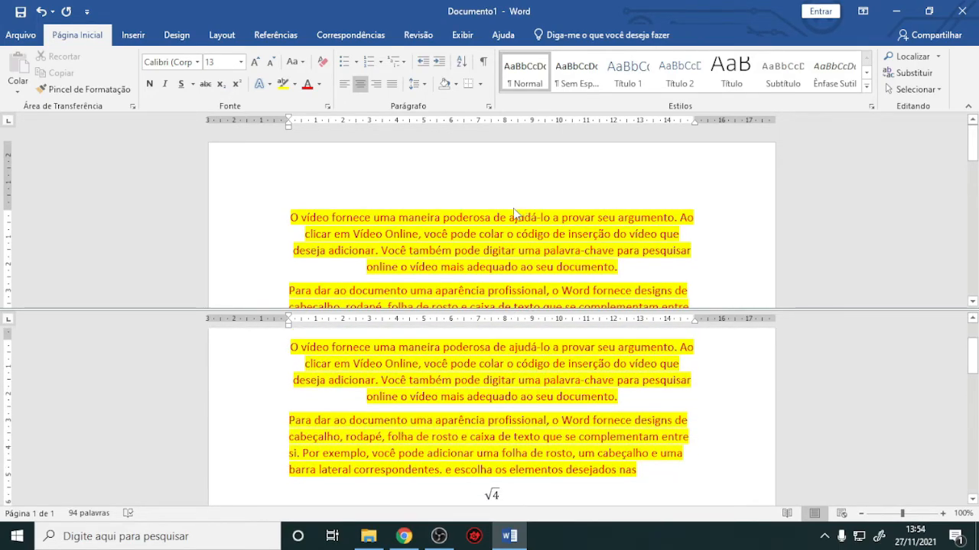
scroll(513, 209, "down", 1)
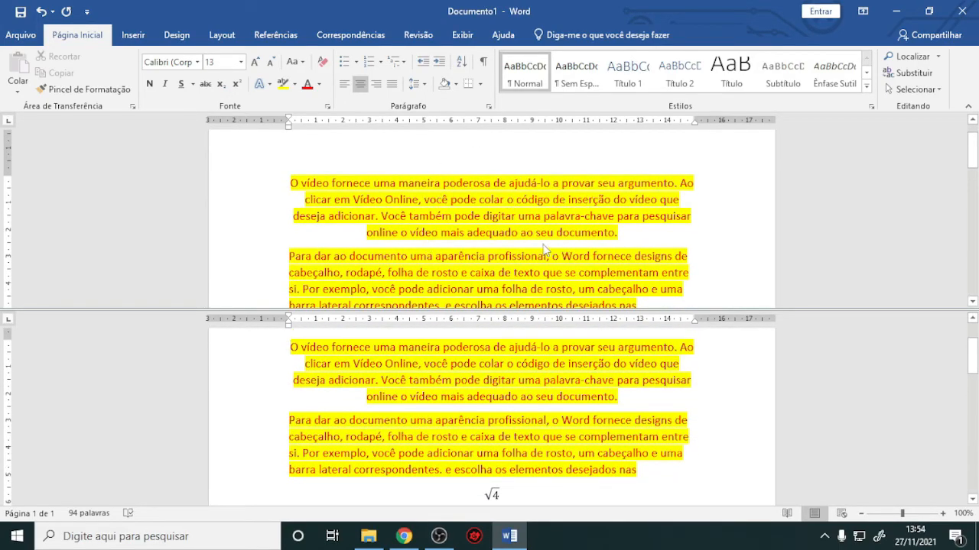
scroll(559, 425, "down", 3)
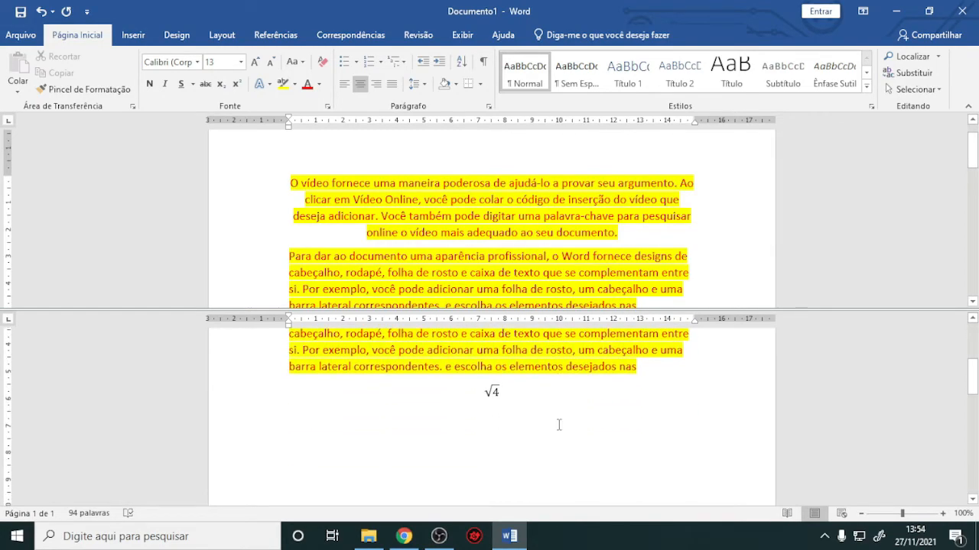
scroll(559, 425, "up", 4)
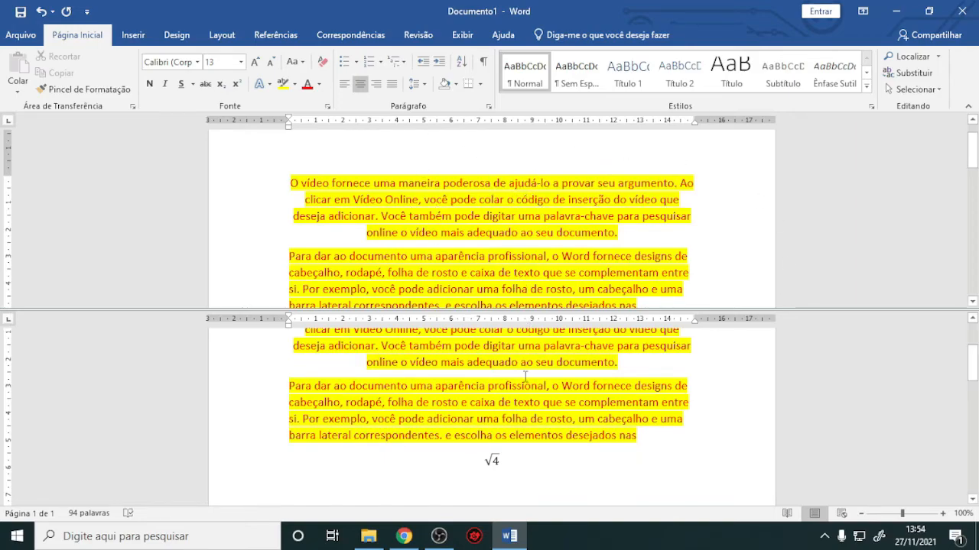
scroll(525, 378, "down", 2)
scroll(525, 378, "down", 1)
scroll(525, 376, "up", 1)
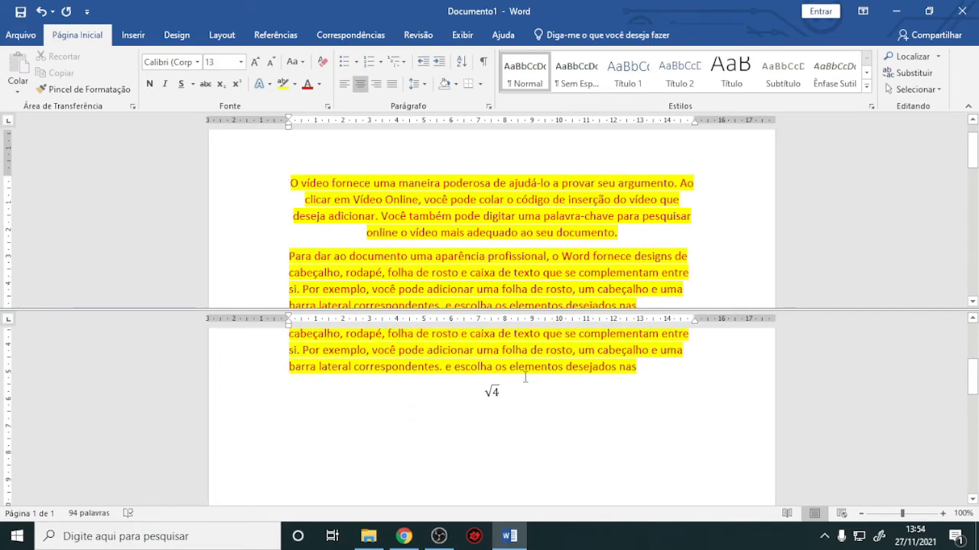
left_click(649, 372)
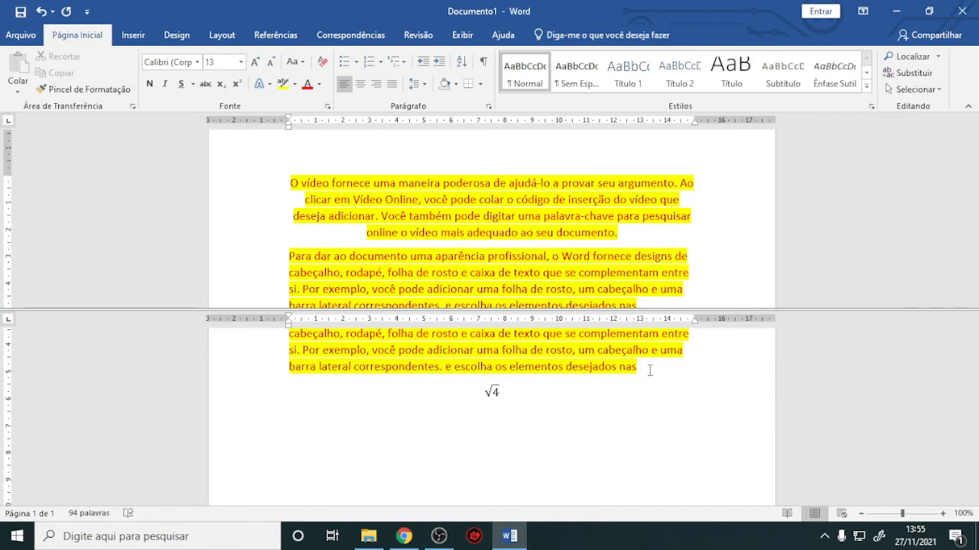
key("ctrl+alt+s")
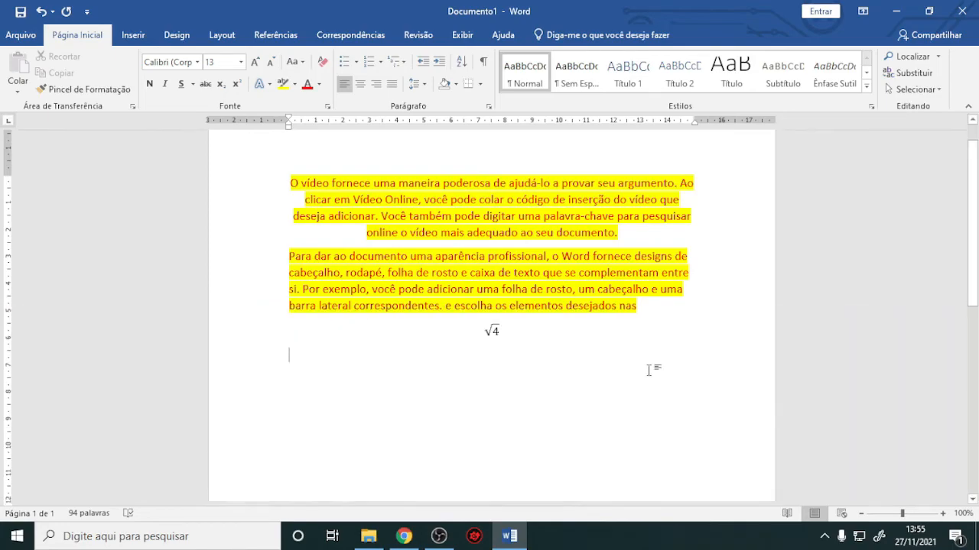